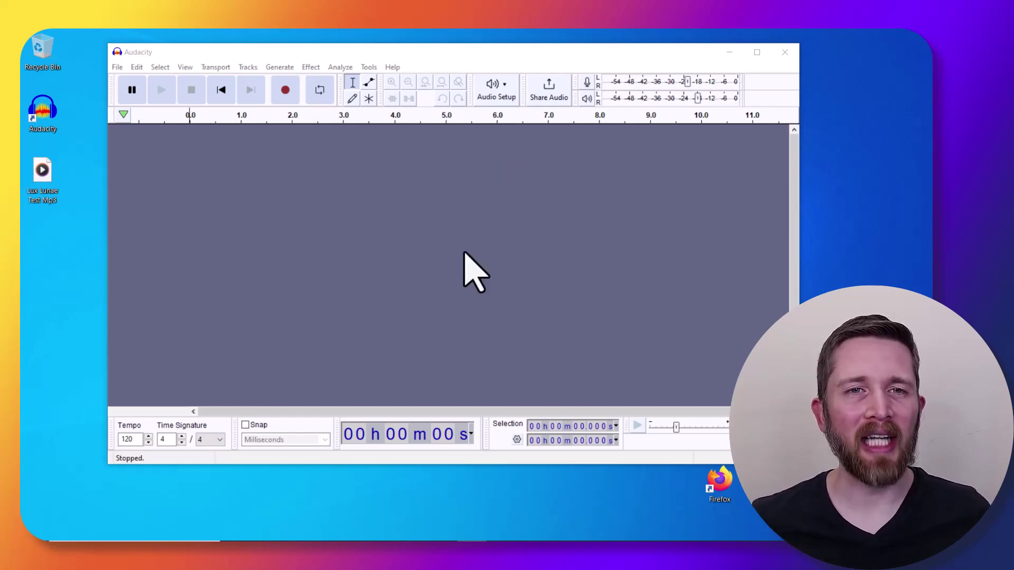
Import the Lux Lunae Test Mp3 file into the project through File > Import > Audio
{"action": "left_click", "coordinate": [229, 45]}
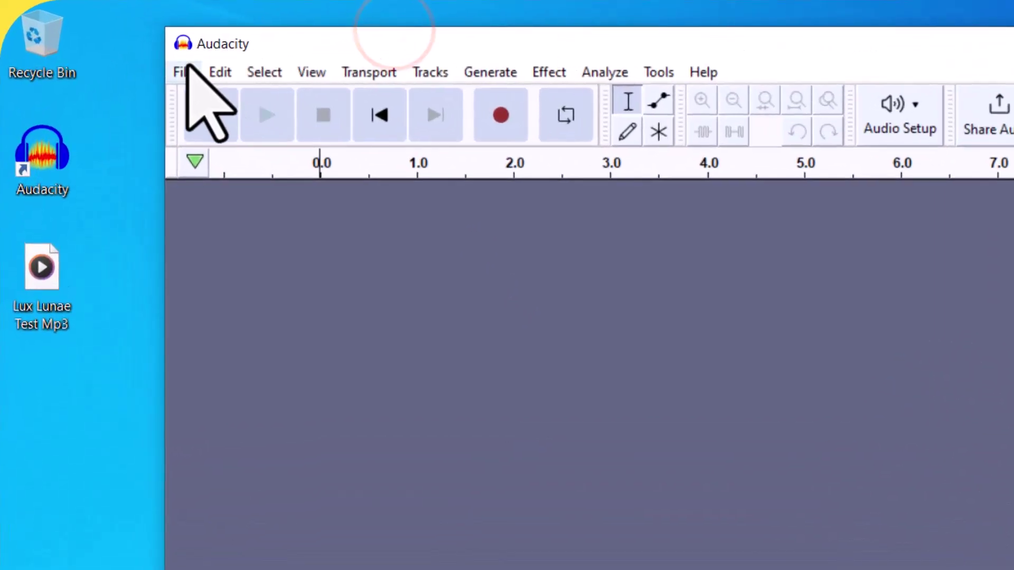
{"action": "left_click", "coordinate": [166, 70]}
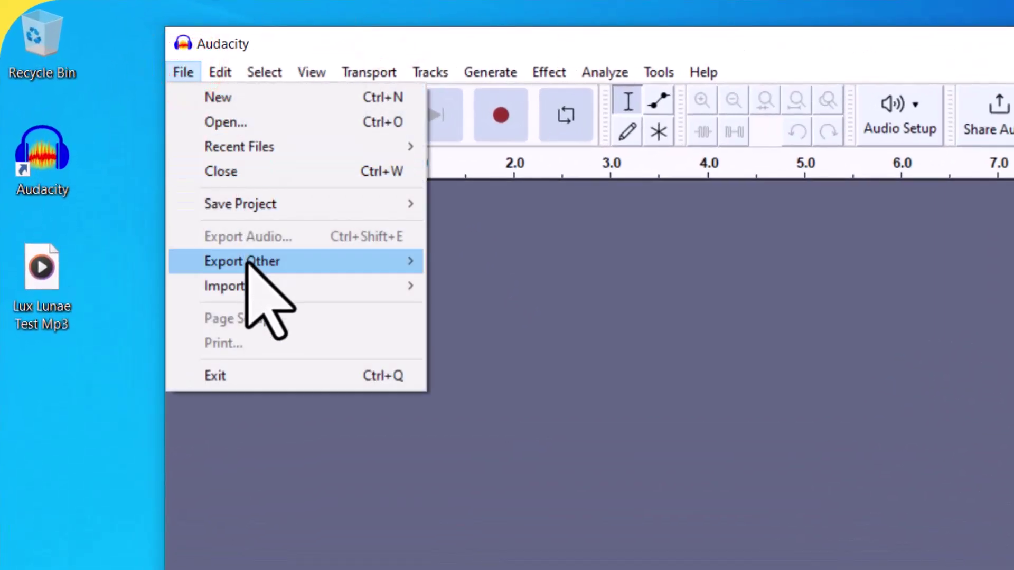
{"action": "mouse_move", "coordinate": [247, 286]}
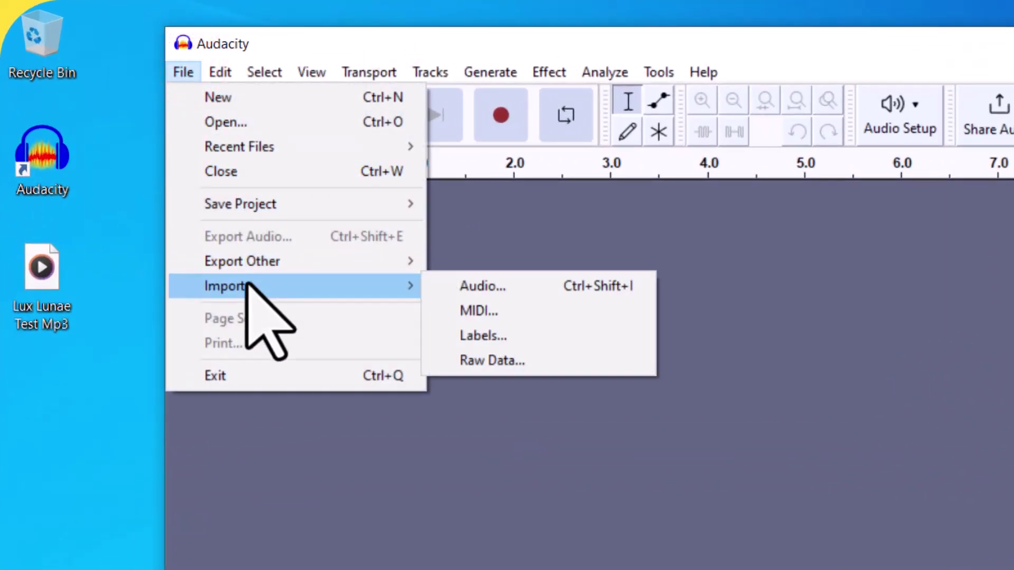
{"action": "left_click", "coordinate": [483, 288]}
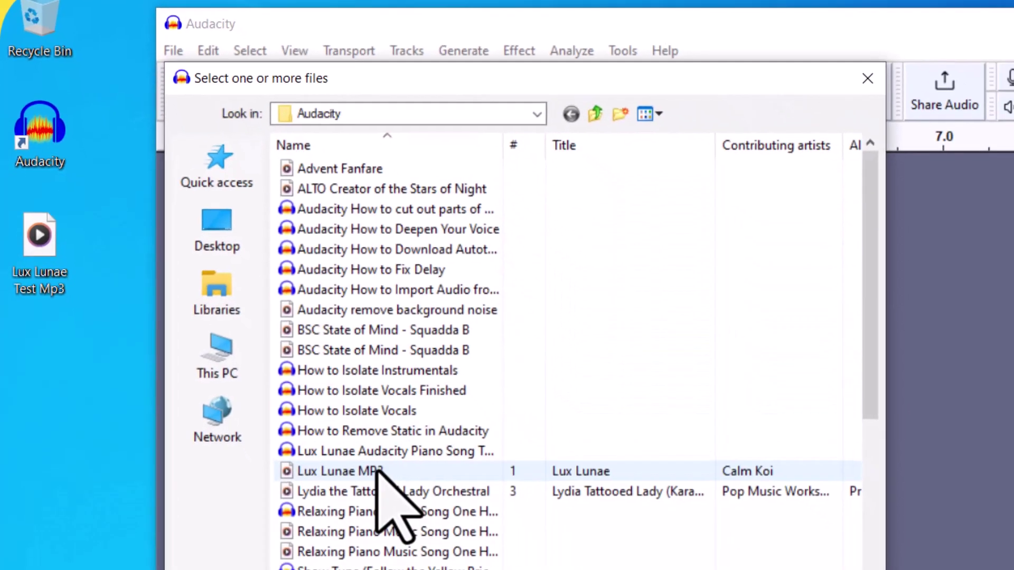
{"action": "left_click", "coordinate": [415, 517]}
{"action": "left_click", "coordinate": [746, 538]}
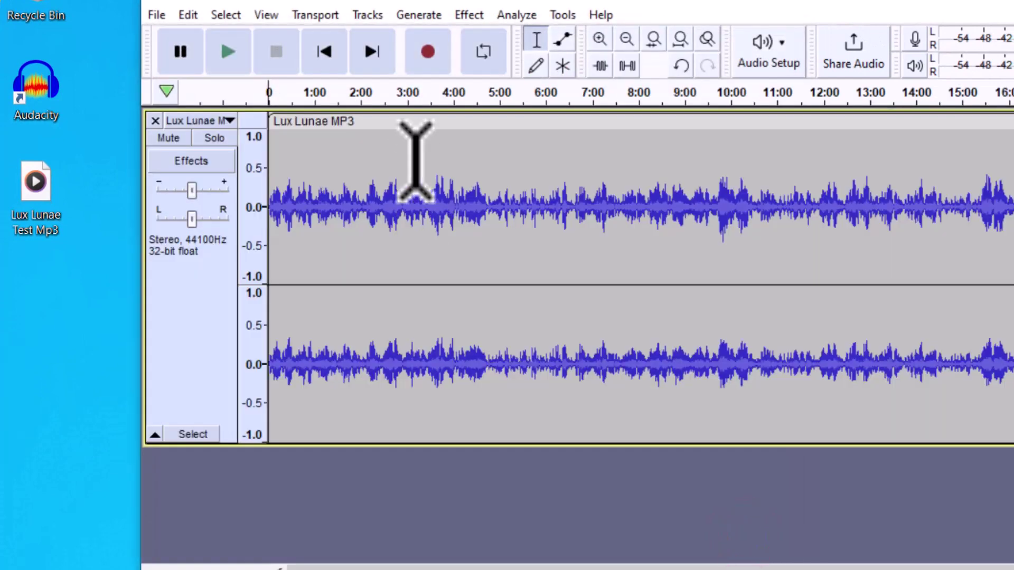
Undo that import and drag the Lux Lunae Test Mp3 from the desktop into the project instead
{"action": "key", "text": "ctrl+z"}
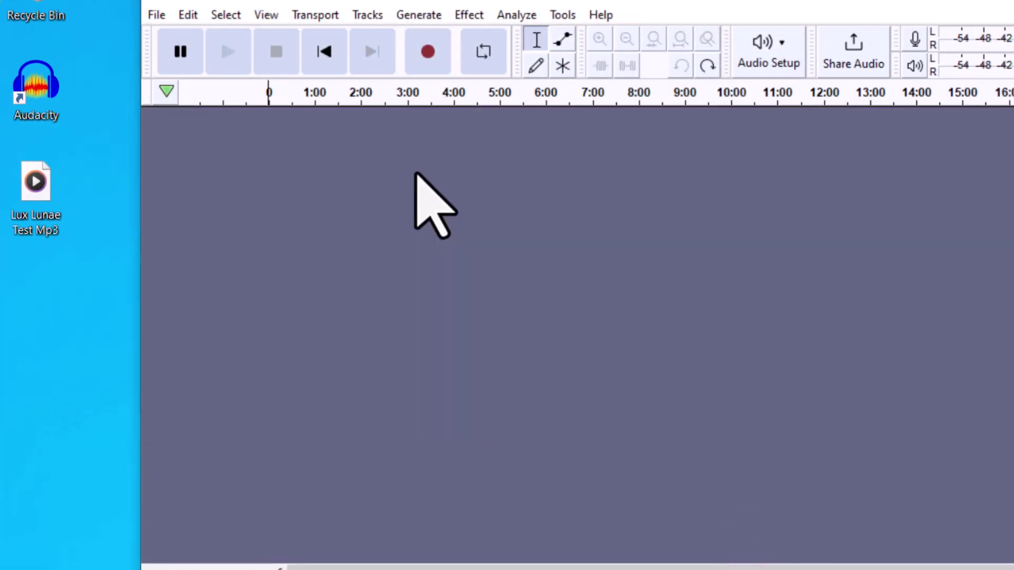
{"action": "left_click", "coordinate": [36, 174]}
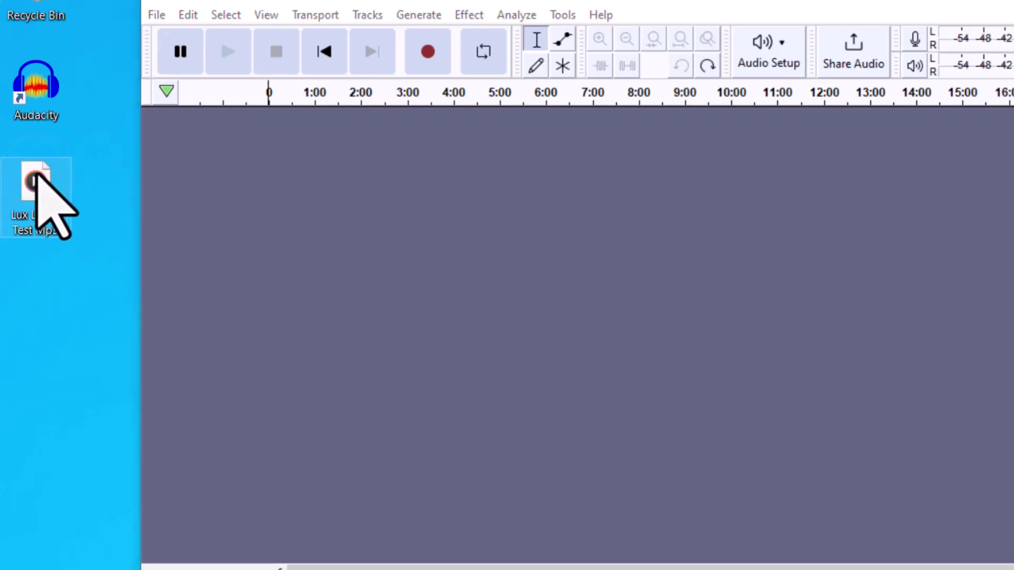
{"action": "left_click_drag", "start_coordinate": [38, 176], "coordinate": [243, 161]}
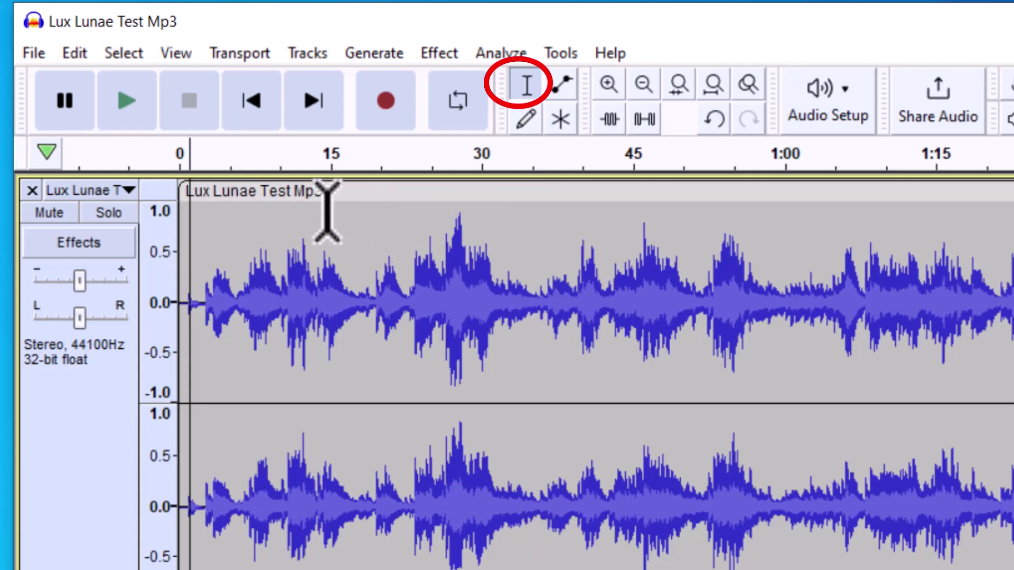
Split the track at about 22 s and slide the second clip right to open a gap
{"action": "left_click", "coordinate": [376, 242]}
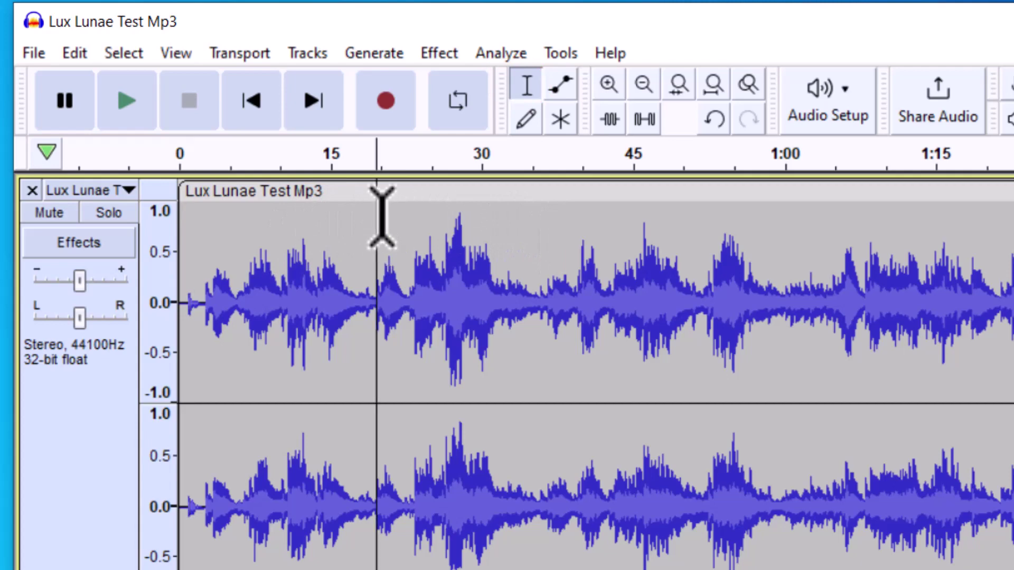
{"action": "left_click", "coordinate": [77, 55]}
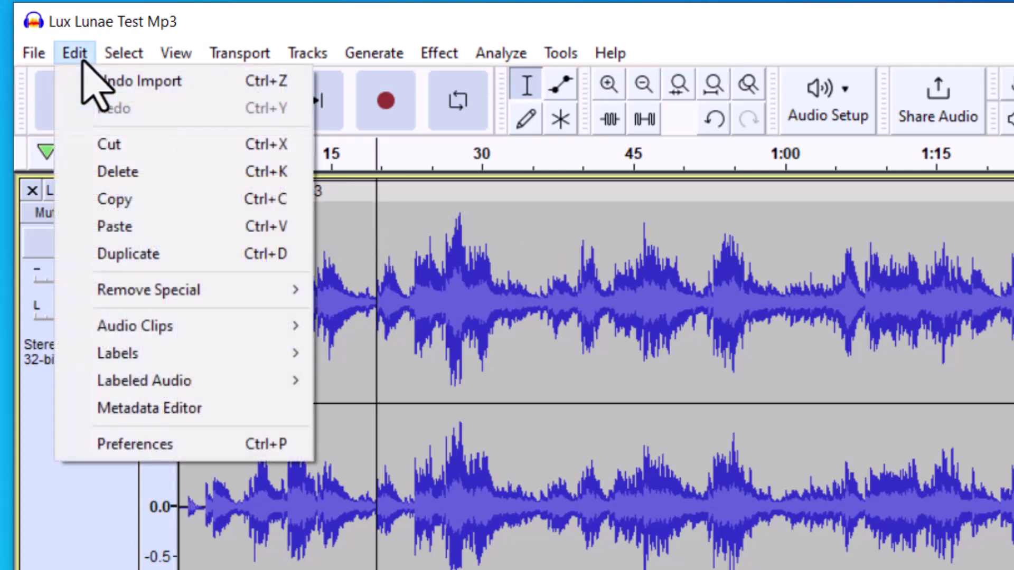
{"action": "mouse_move", "coordinate": [163, 324]}
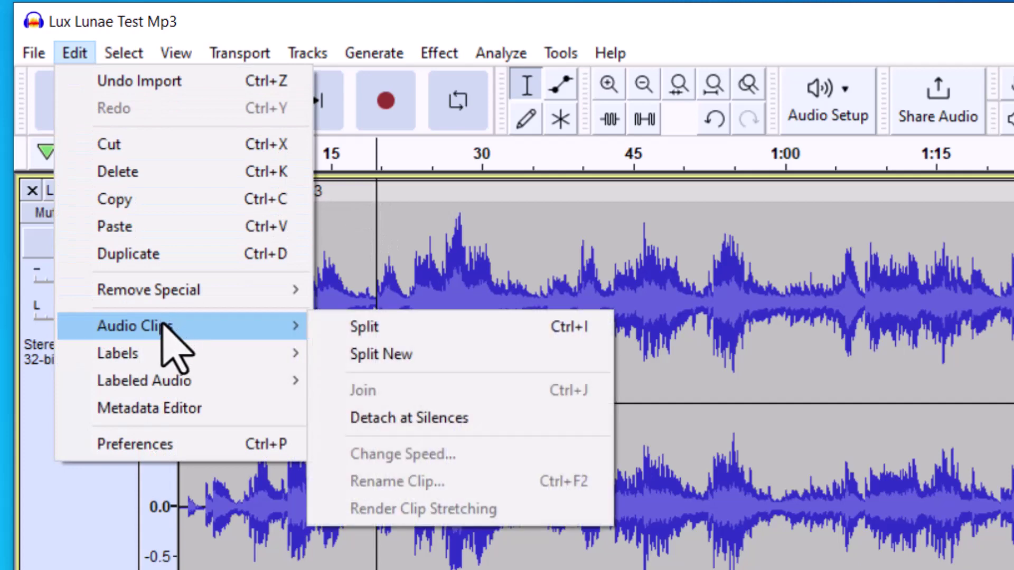
{"action": "left_click", "coordinate": [380, 327]}
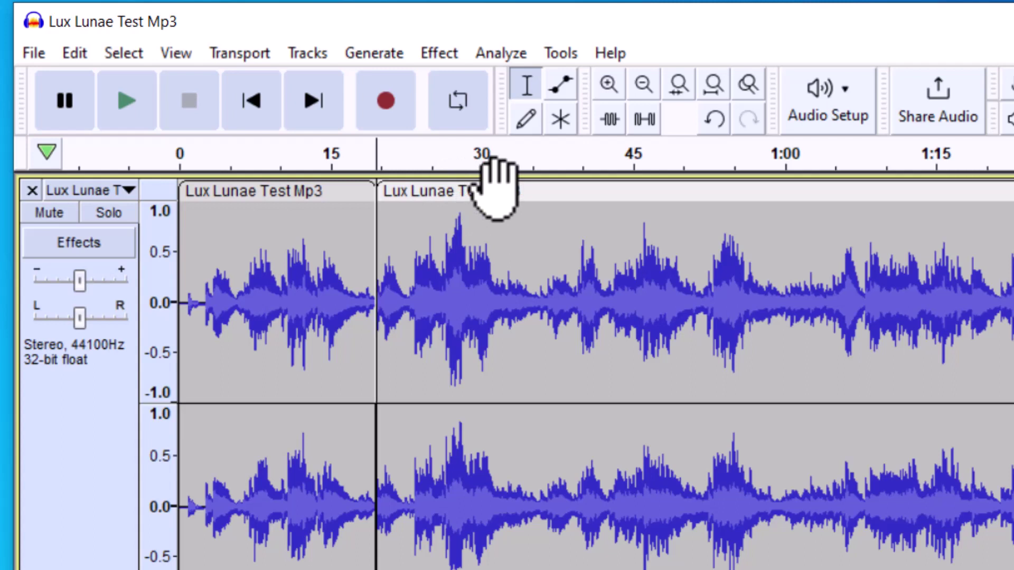
{"action": "left_click_drag", "start_coordinate": [496, 187], "coordinate": [627, 206]}
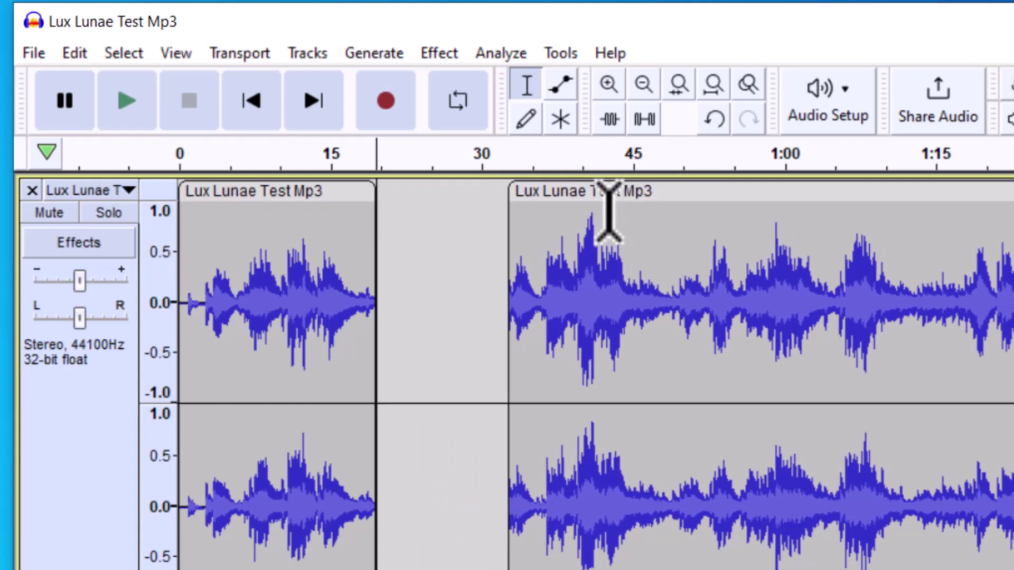
Undo the move, split again at about 1:00, and shift the later clips slightly right to leave gaps
{"action": "key", "text": "ctrl+z"}
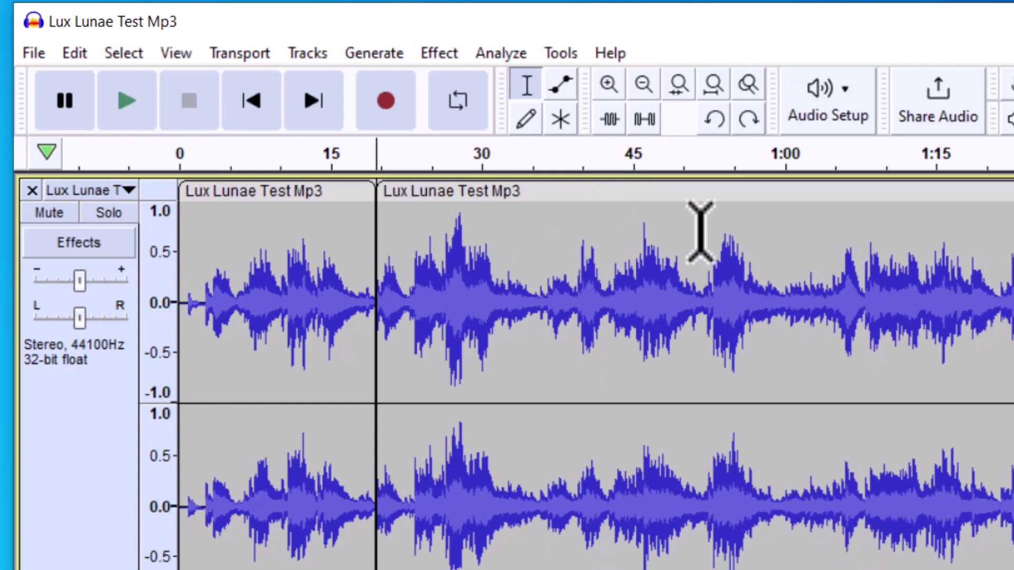
{"action": "left_click", "coordinate": [792, 229]}
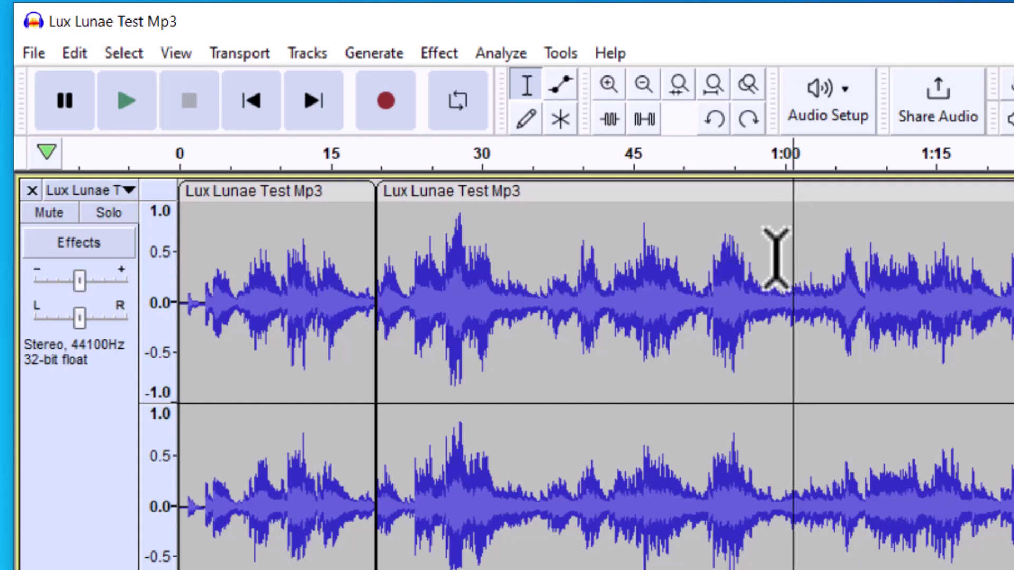
{"action": "key", "text": "ctrl+i"}
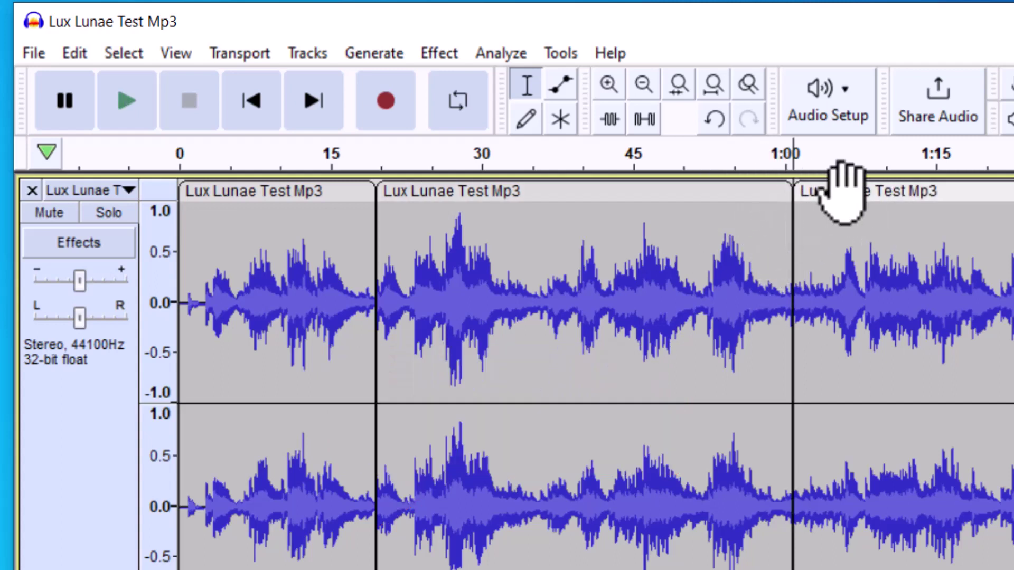
{"action": "left_click_drag", "start_coordinate": [858, 191], "coordinate": [951, 193]}
{"action": "mouse_move", "coordinate": [609, 182]}
{"action": "left_mouse_down"}
{"action": "mouse_move", "coordinate": [645, 193]}
{"action": "mouse_move", "coordinate": [624, 192]}
{"action": "left_mouse_up"}
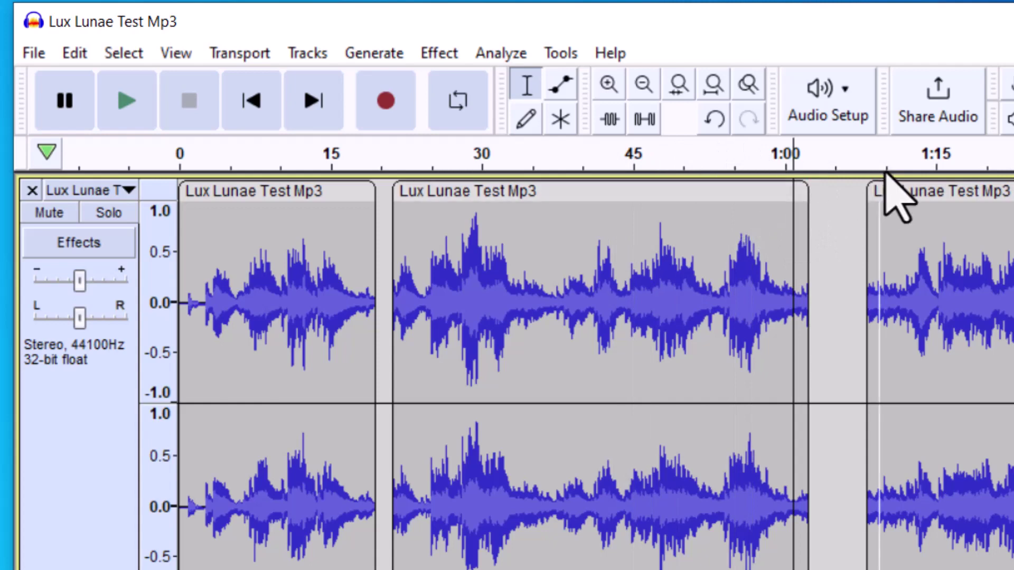
{"action": "mouse_move", "coordinate": [917, 177]}
{"action": "left_mouse_down"}
{"action": "mouse_move", "coordinate": [962, 185]}
{"action": "mouse_move", "coordinate": [878, 177]}
{"action": "mouse_move", "coordinate": [910, 174]}
{"action": "mouse_move", "coordinate": [915, 191]}
{"action": "left_mouse_up"}
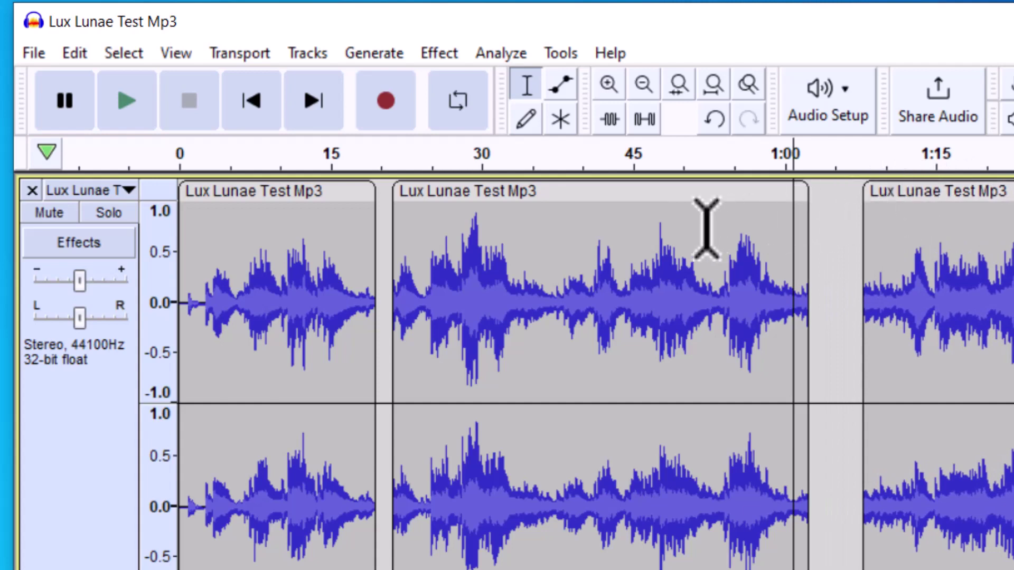
Split the middle clip at about 0:33 and 0:48, then select from 1:16 to the end
{"action": "left_click", "coordinate": [515, 204]}
{"action": "left_click_drag", "start_coordinate": [513, 201], "coordinate": [664, 217]}
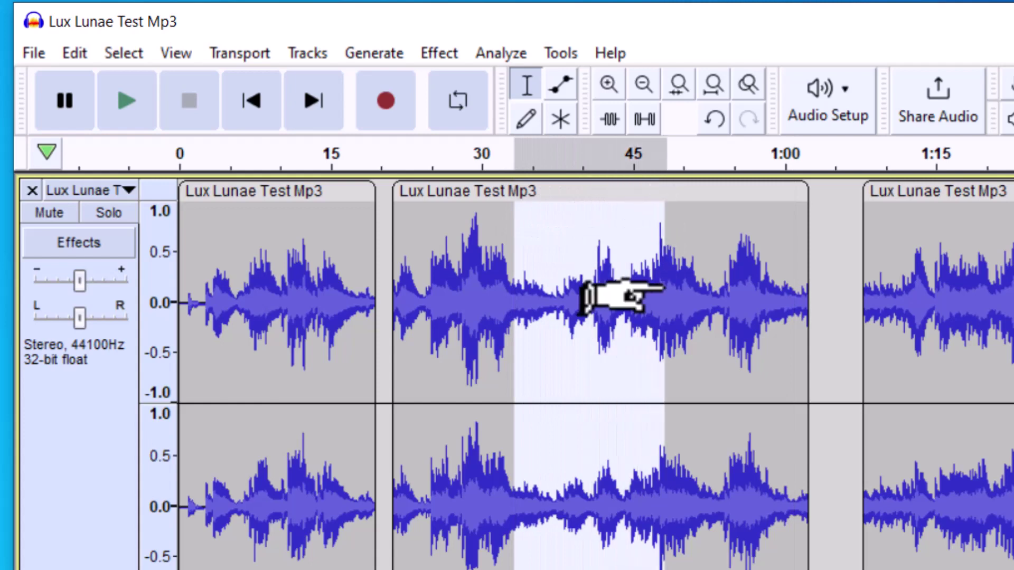
{"action": "key", "text": "ctrl+i"}
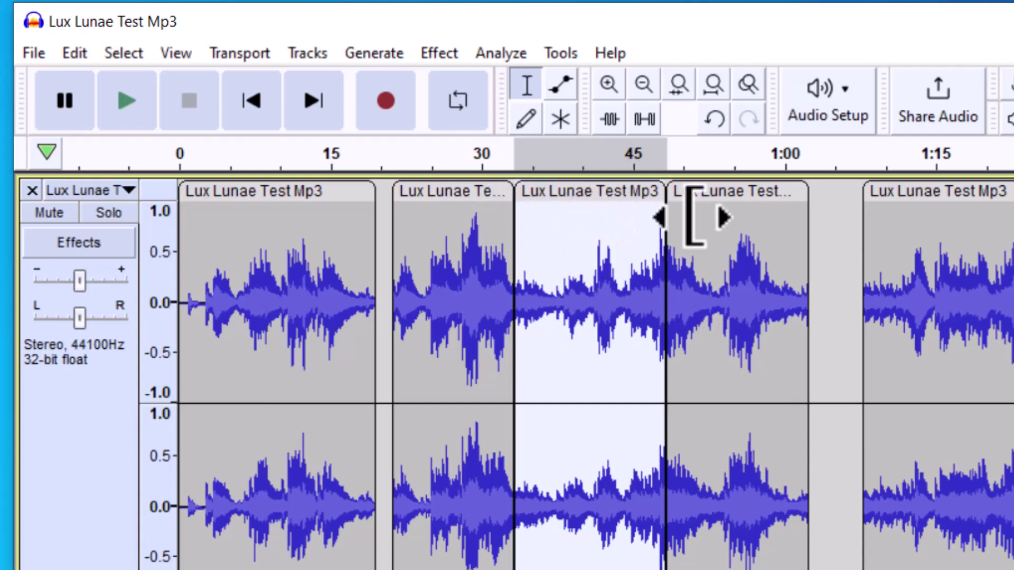
{"action": "key", "text": "ctrl+shift+a"}
{"action": "left_click_drag", "start_coordinate": [951, 234], "coordinate": [1013, 238]}
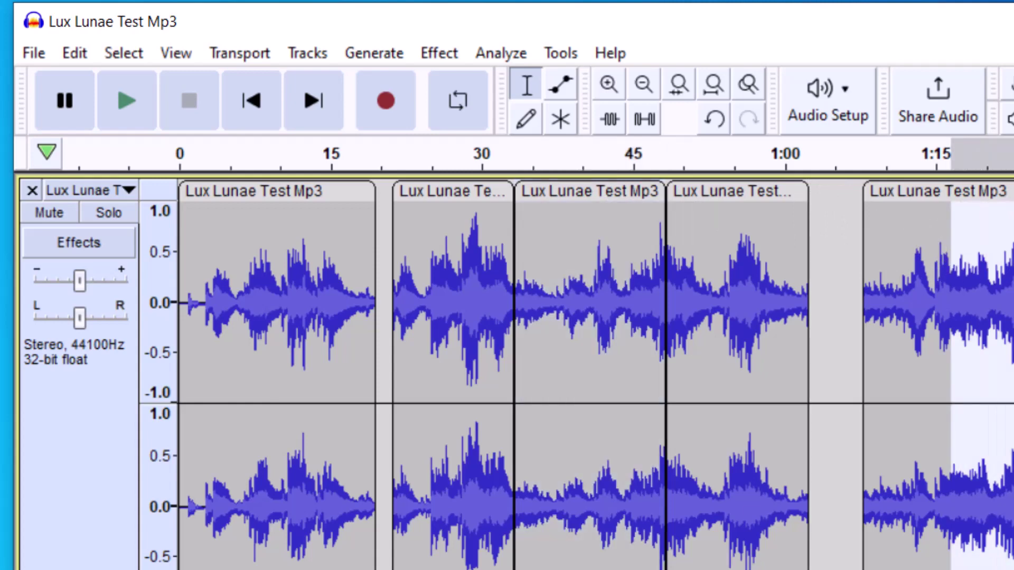
Add a new stereo track to the project from the Tracks menu
{"action": "left_click", "coordinate": [312, 55]}
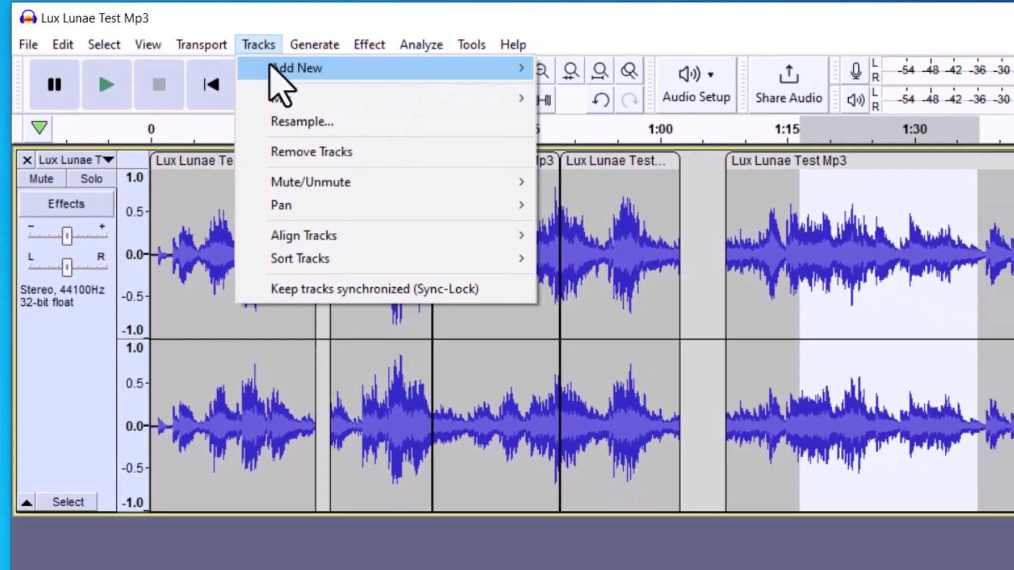
{"action": "mouse_move", "coordinate": [271, 64]}
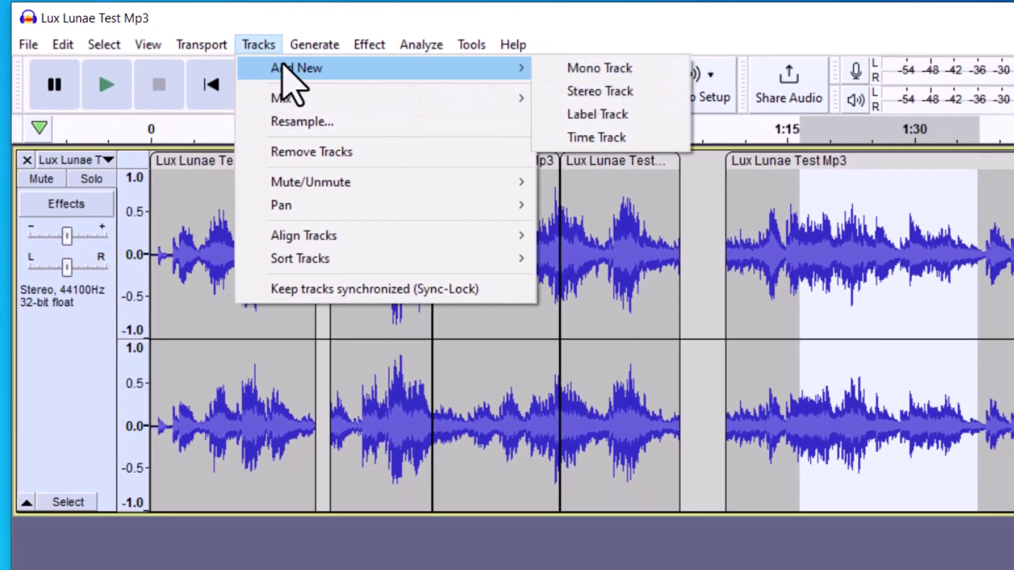
{"action": "left_click", "coordinate": [581, 91]}
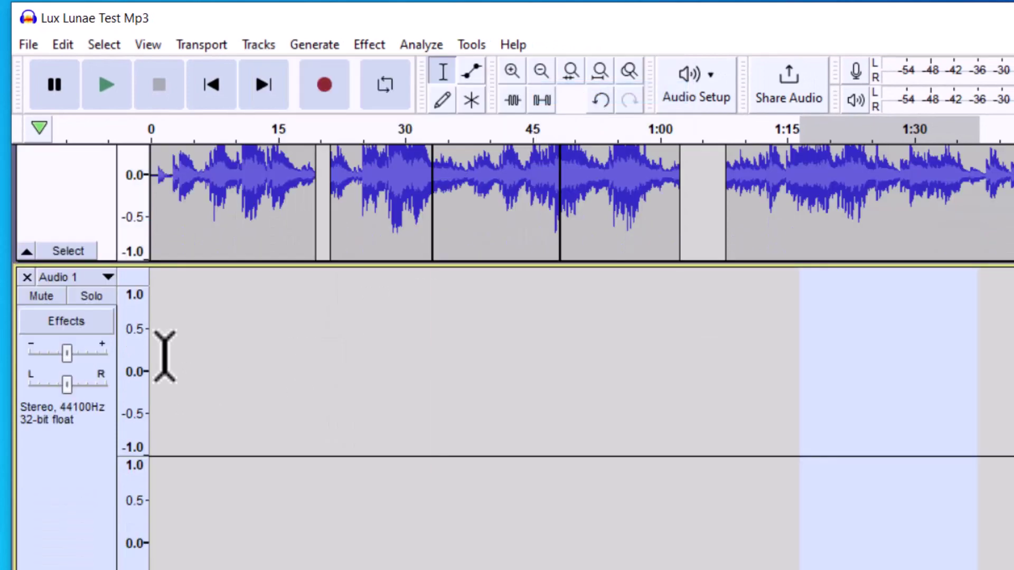
{"action": "scroll", "coordinate": [158, 464], "scroll_direction": "up", "scroll_amount": 5}
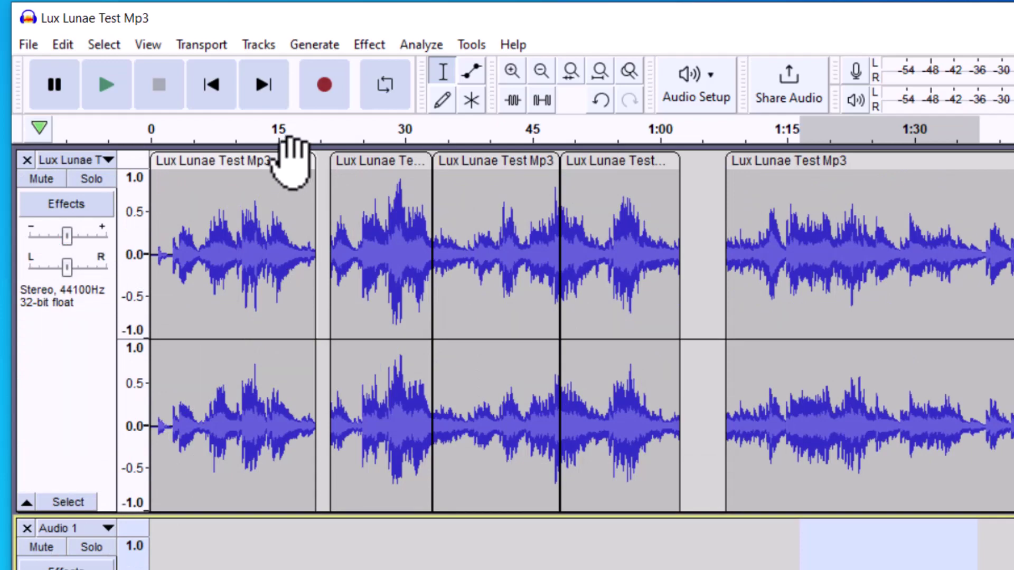
Move the opening clip down onto the new Audio 1 track at 0:00
{"action": "left_click_drag", "start_coordinate": [292, 153], "coordinate": [283, 559]}
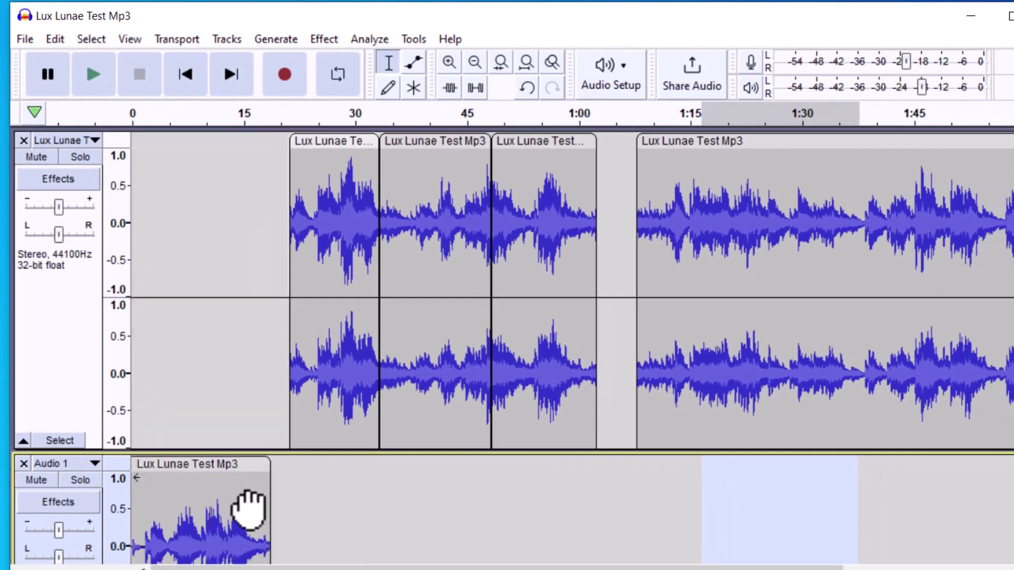
{"action": "mouse_move", "coordinate": [248, 510]}
{"action": "left_mouse_down"}
{"action": "mouse_move", "coordinate": [284, 509]}
{"action": "mouse_move", "coordinate": [258, 505]}
{"action": "left_mouse_up"}
{"action": "scroll", "coordinate": [233, 423], "scroll_direction": "down", "scroll_amount": 5}
{"action": "scroll", "coordinate": [232, 422], "scroll_direction": "down", "scroll_amount": 1}
{"action": "scroll", "coordinate": [220, 335], "scroll_direction": "up", "scroll_amount": 5}
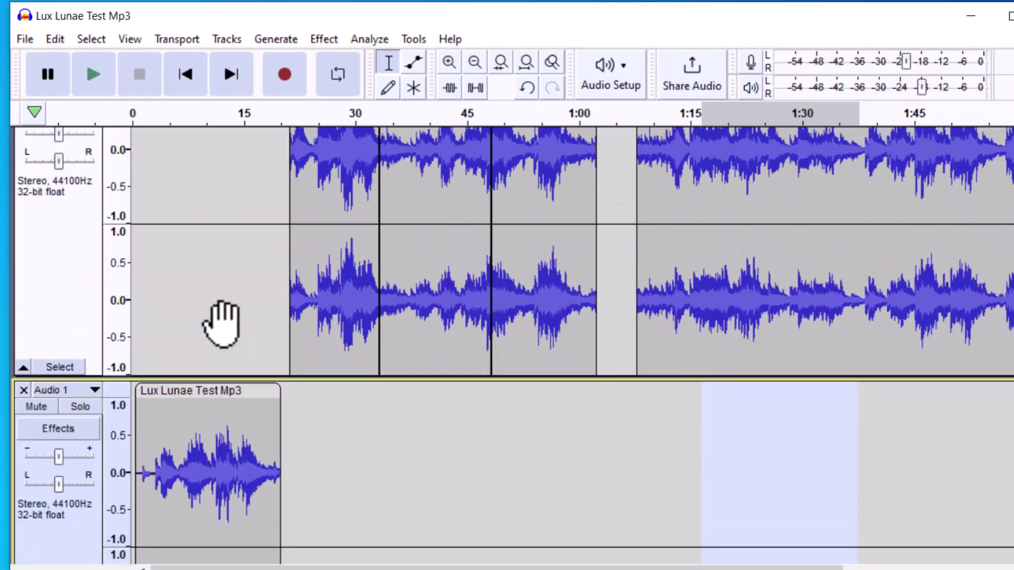
{"action": "scroll", "coordinate": [197, 421], "scroll_direction": "up", "scroll_amount": 2}
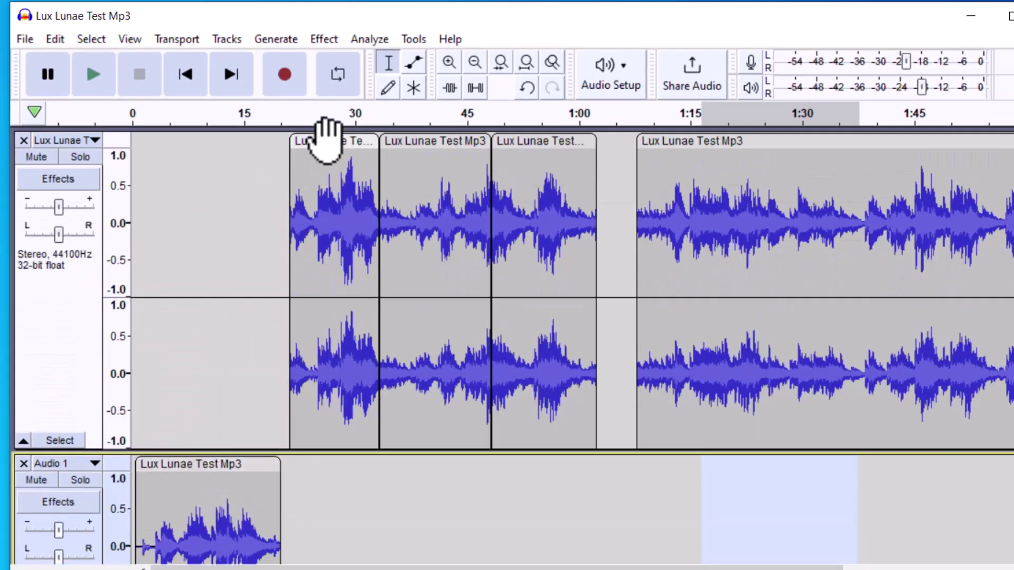
Slide two middle clips left so they sit back-to-back from 0:00 to about 0:27
{"action": "left_click_drag", "start_coordinate": [327, 140], "coordinate": [174, 138]}
{"action": "mouse_move", "coordinate": [423, 141]}
{"action": "left_mouse_down"}
{"action": "mouse_move", "coordinate": [252, 133]}
{"action": "mouse_move", "coordinate": [244, 148]}
{"action": "left_mouse_up"}
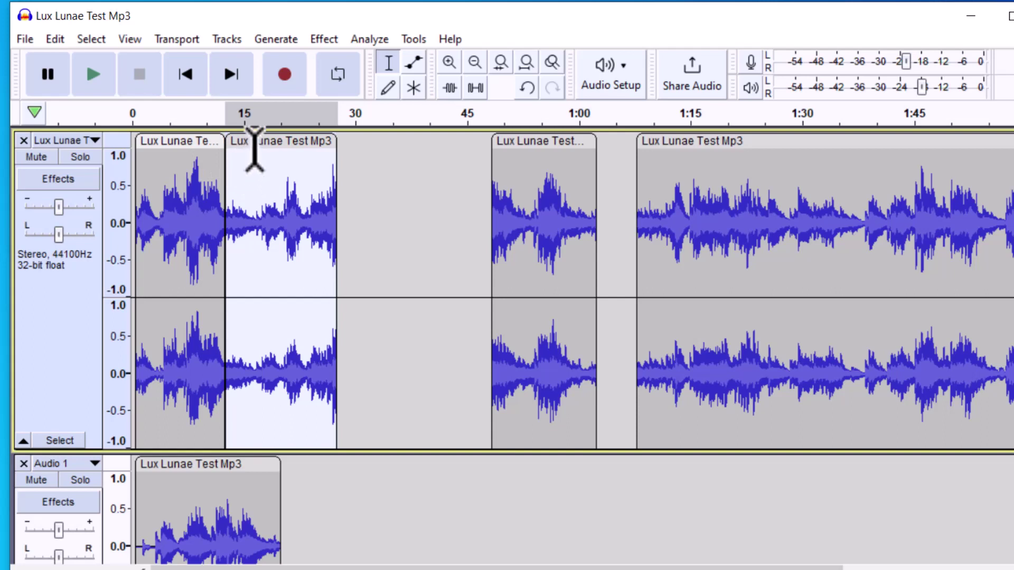
{"action": "left_click", "coordinate": [187, 140]}
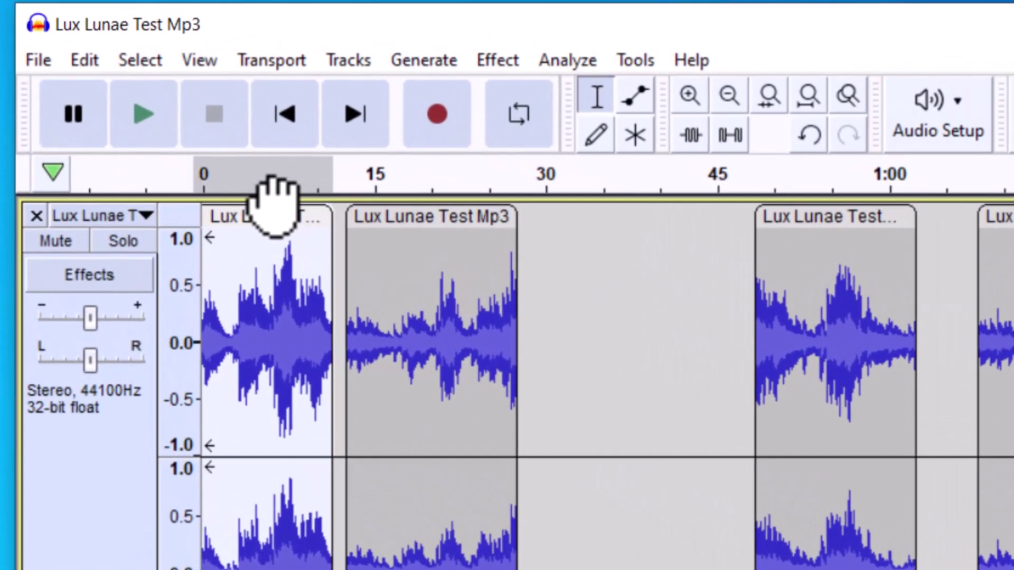
{"action": "left_click_drag", "start_coordinate": [272, 203], "coordinate": [250, 210]}
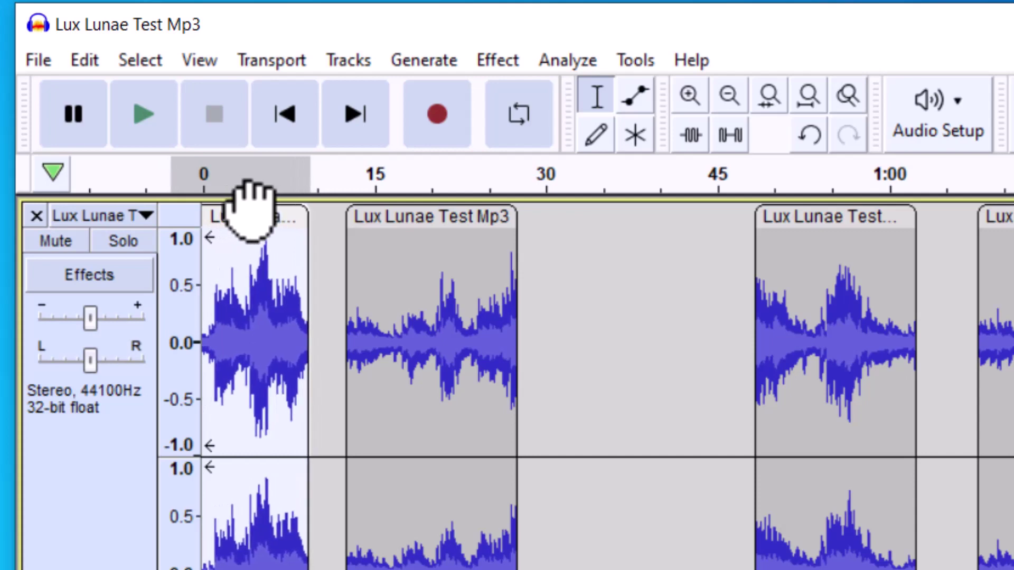
{"action": "left_click_drag", "start_coordinate": [249, 210], "coordinate": [275, 213]}
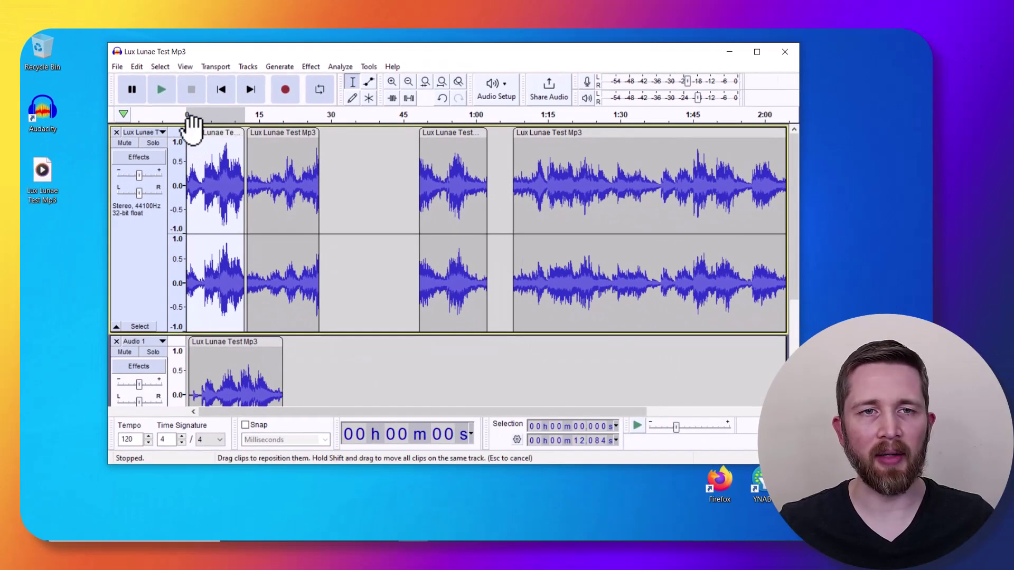